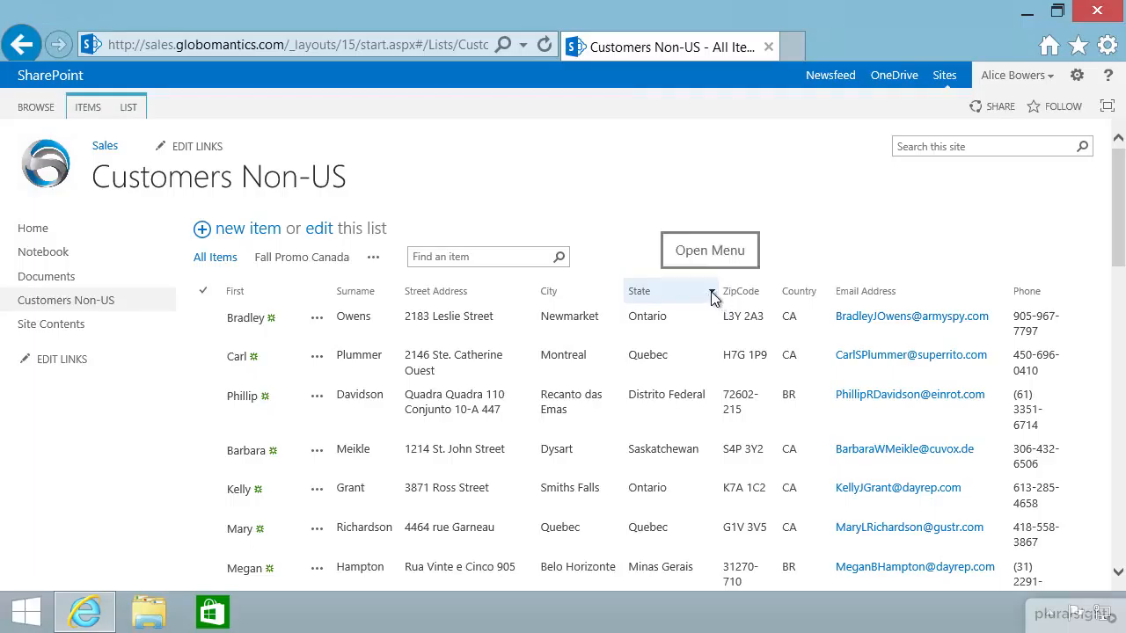
# Filter the Customers Non-US list by Country to show only BR.
pyautogui.click(822, 295)
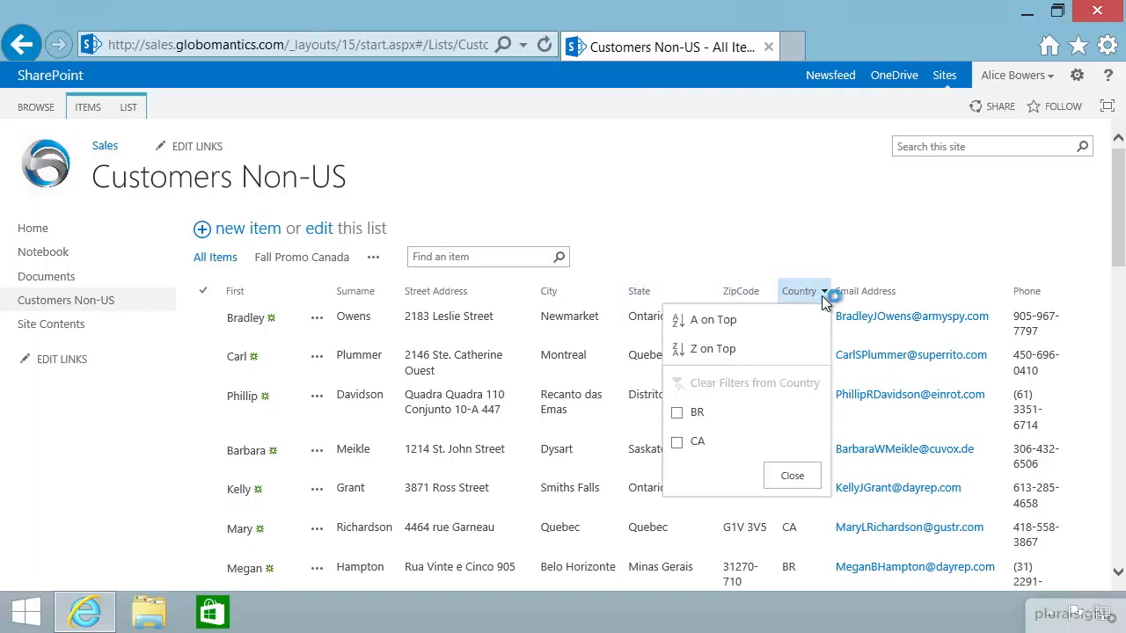
pyautogui.click(679, 415)
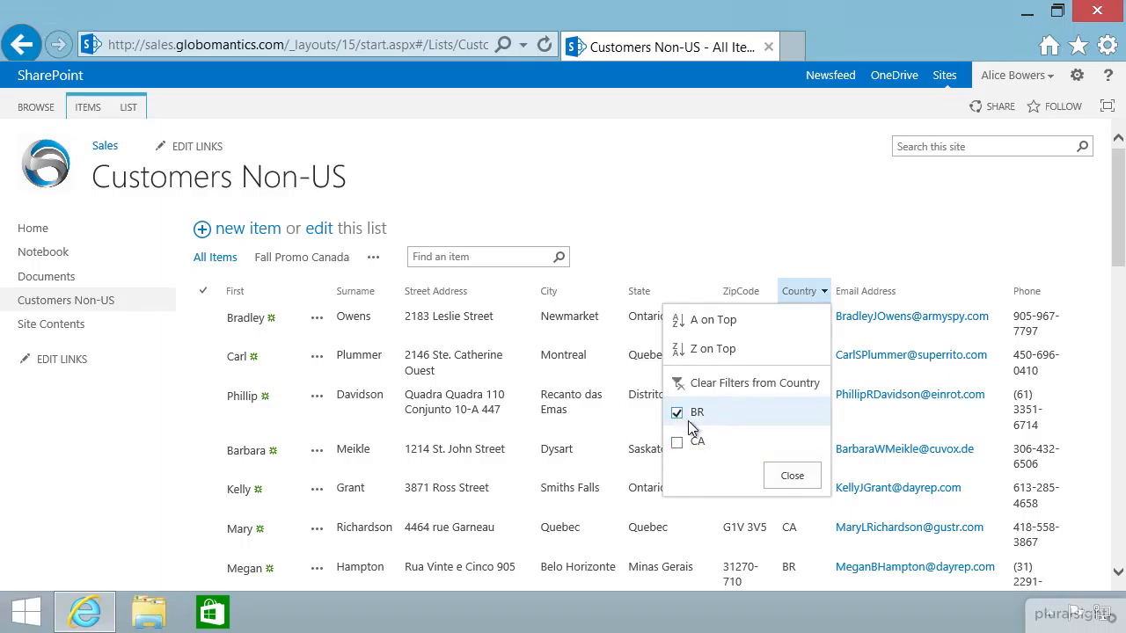
pyautogui.click(784, 483)
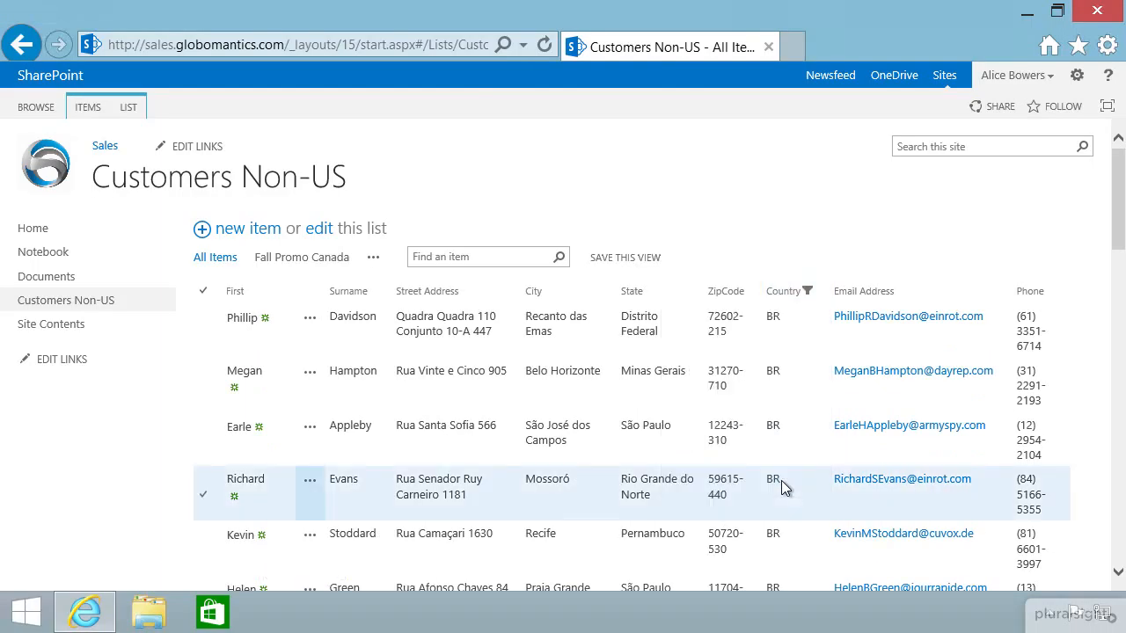
# Filter the list by State to show only Rio de Janeiro.
pyautogui.click(689, 297)
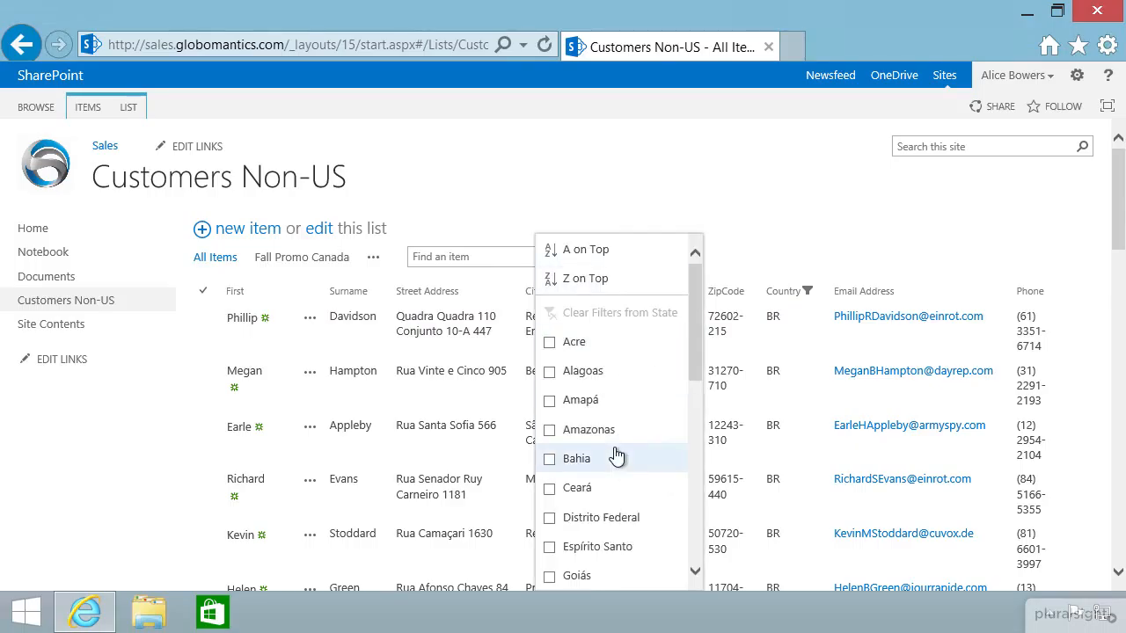
pyautogui.scroll(-3, 616, 458)
pyautogui.scroll(-5, 569, 528)
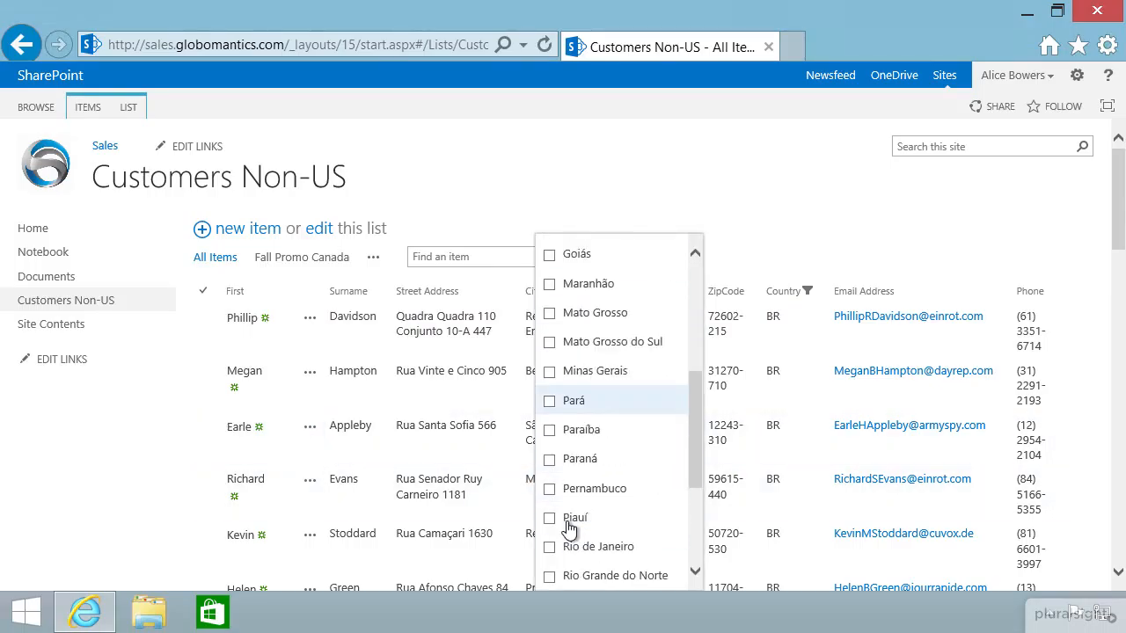
pyautogui.scroll(-3, 614, 464)
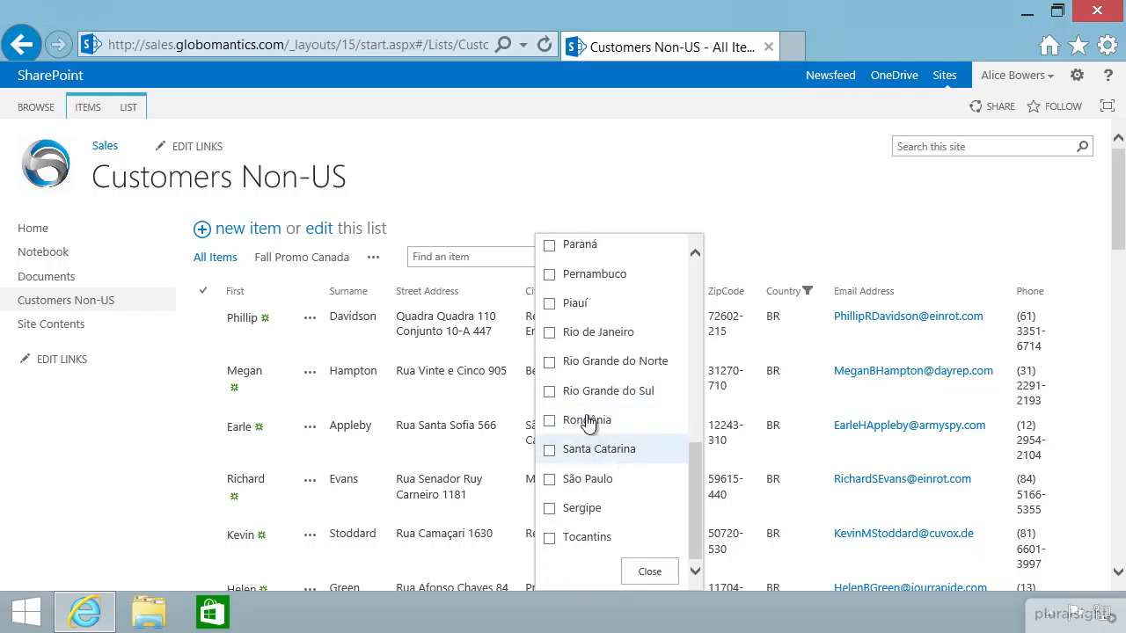
pyautogui.click(550, 333)
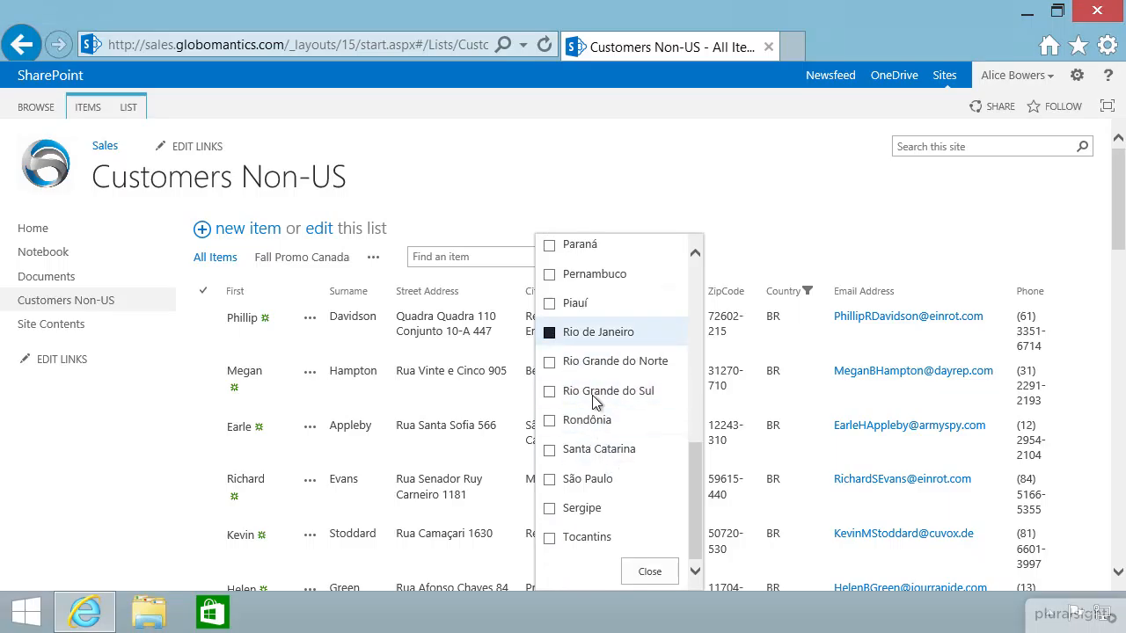
pyautogui.click(650, 574)
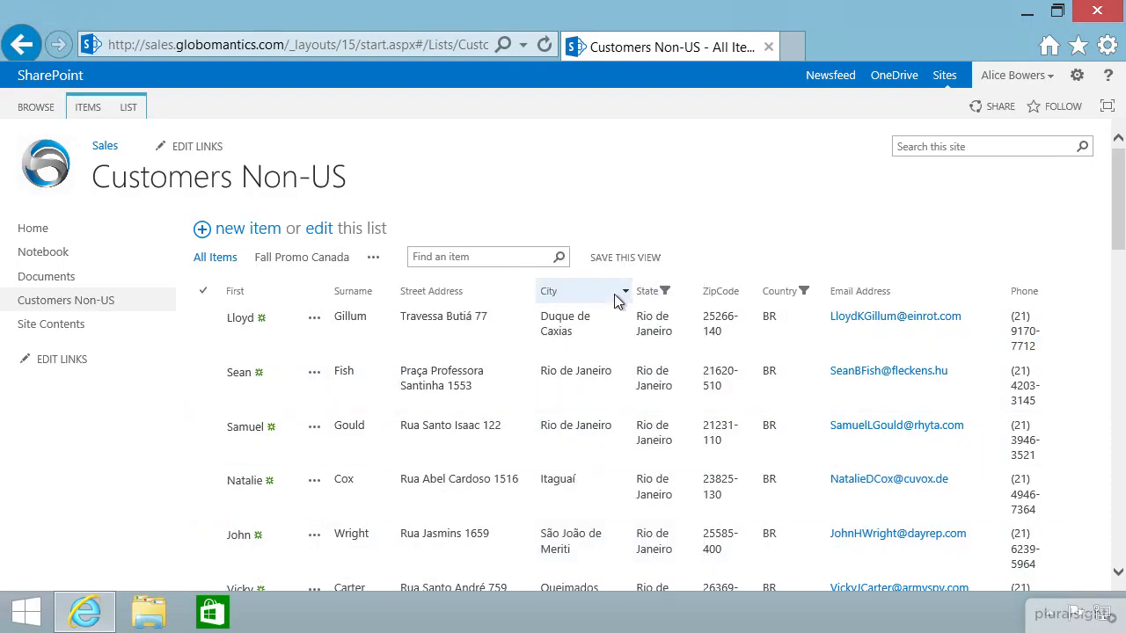
# Filter the list by City to show only Rio de Janeiro.
pyautogui.click(622, 294)
pyautogui.scroll(-3, 563, 457)
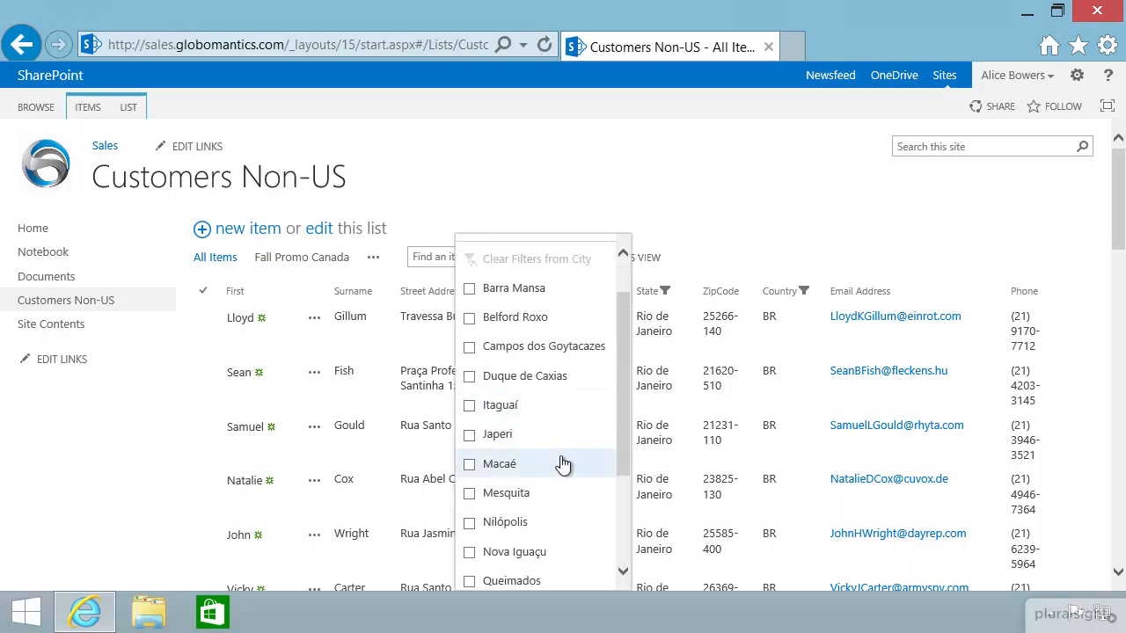
pyautogui.scroll(-1, 563, 466)
pyautogui.click(470, 450)
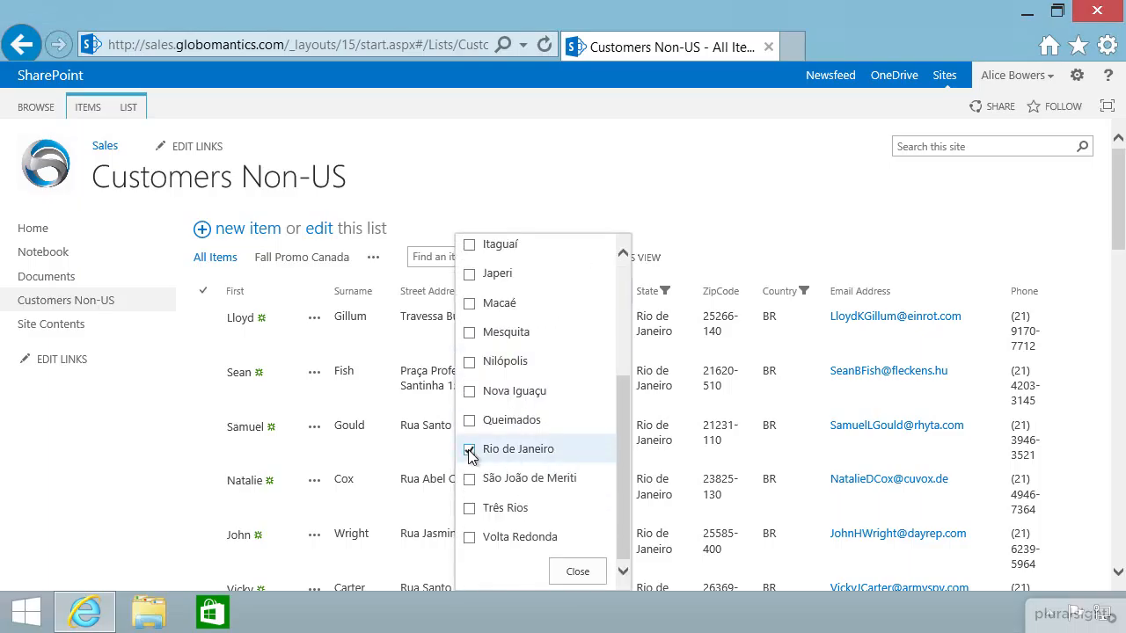
pyautogui.click(577, 572)
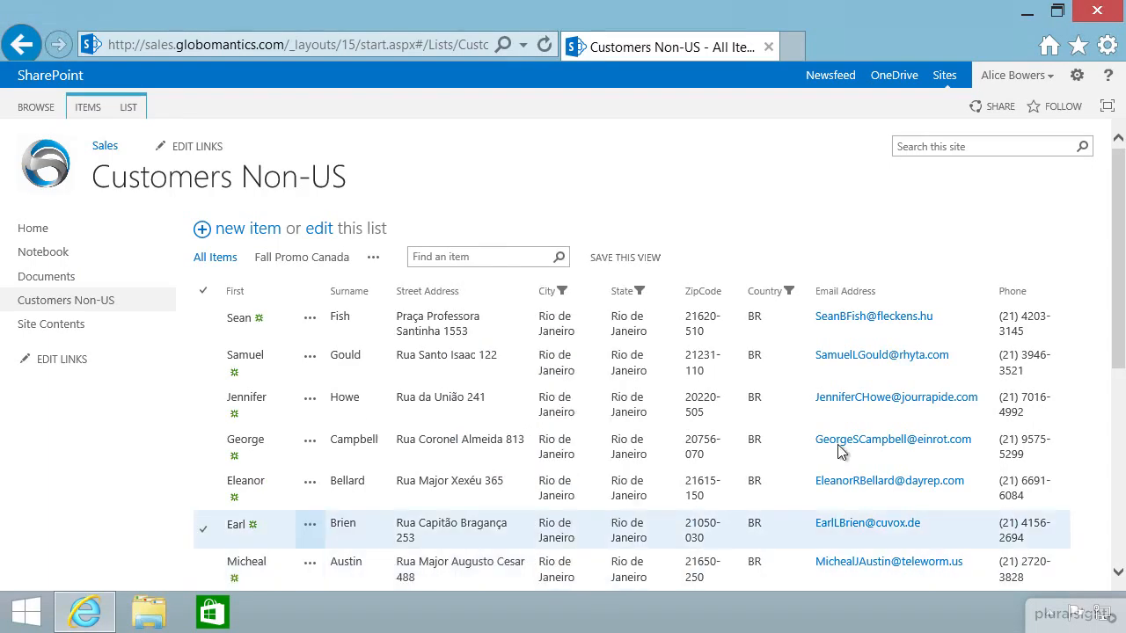
# Look over the filtered customers and sort them by Surname with A on top.
pyautogui.scroll(-5, 827, 447)
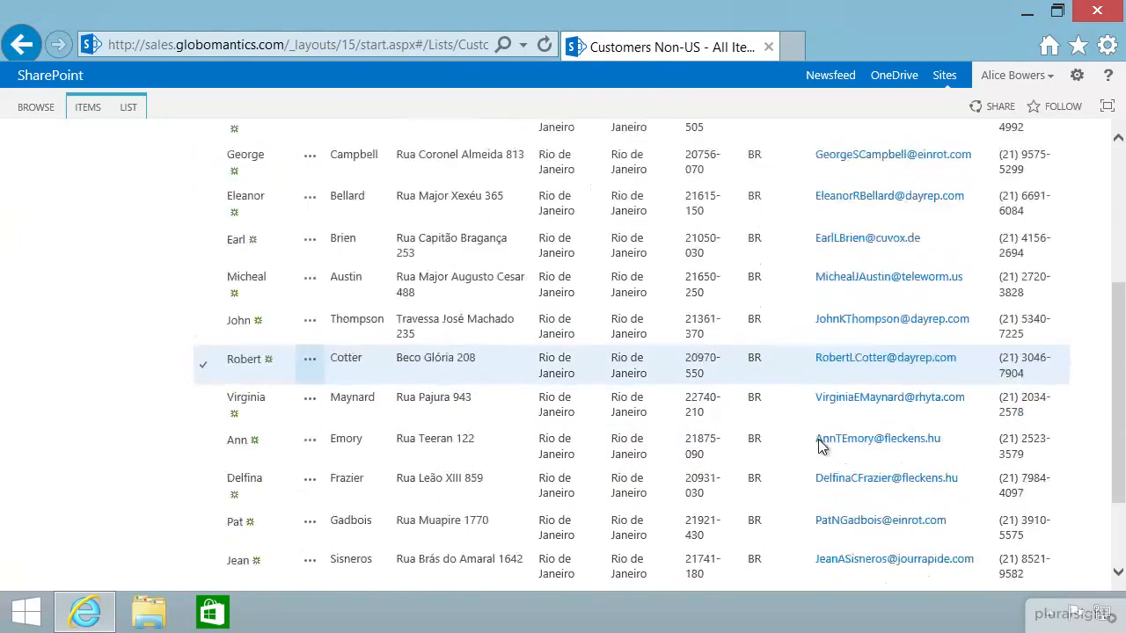
pyautogui.scroll(5, 818, 446)
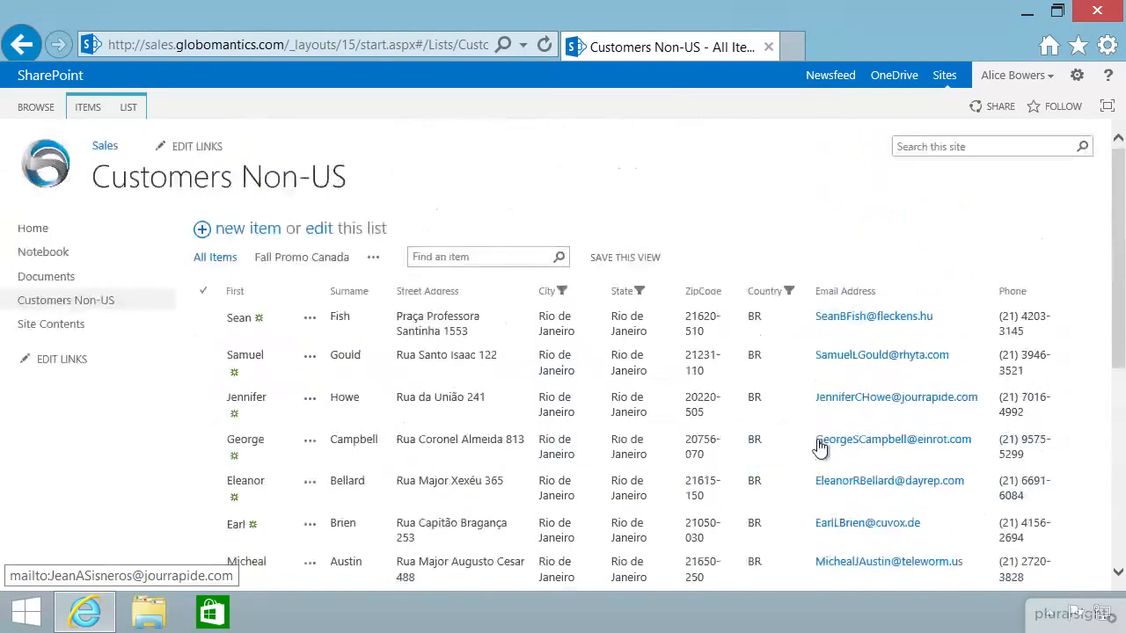
pyautogui.click(383, 295)
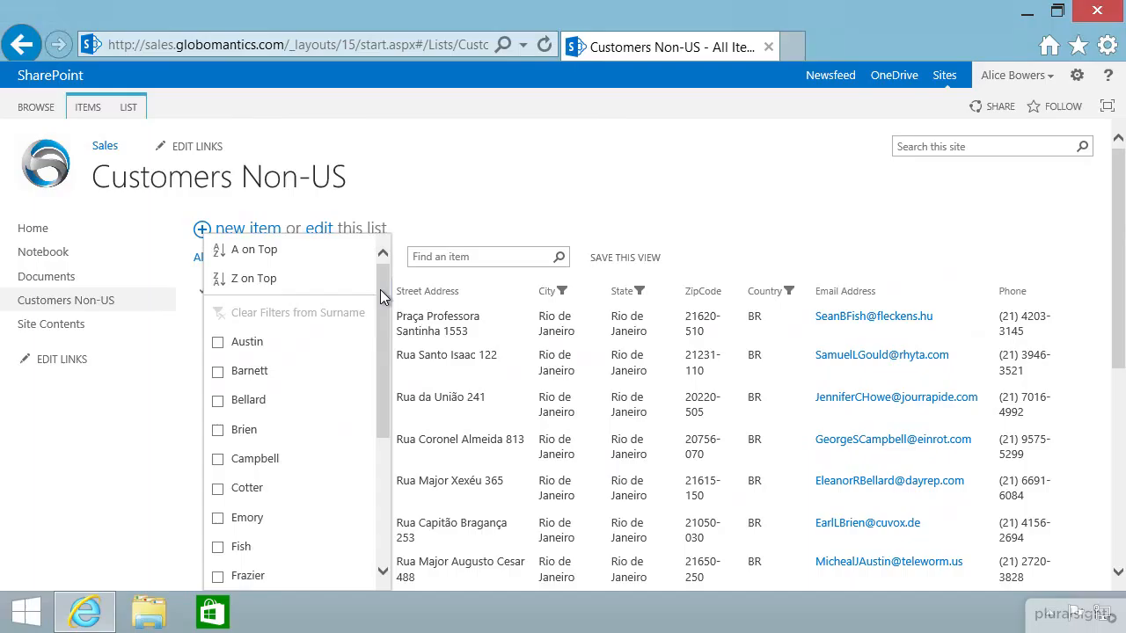
pyautogui.click(226, 257)
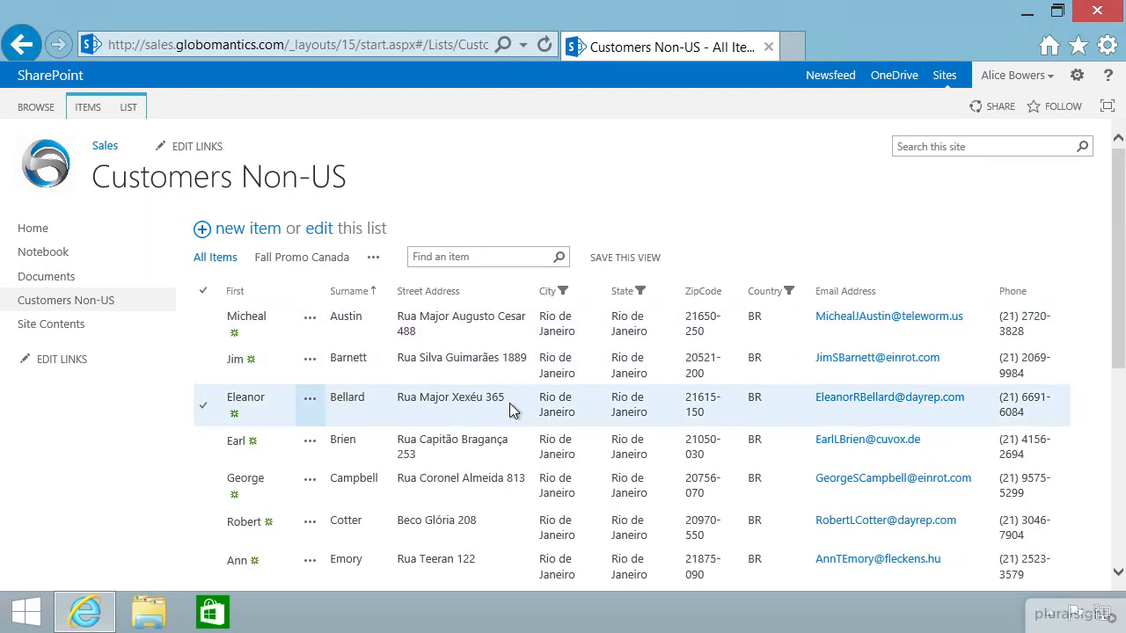
# Review the filtered and sorted customer records from the first to the last row.
pyautogui.scroll(-5, 510, 403)
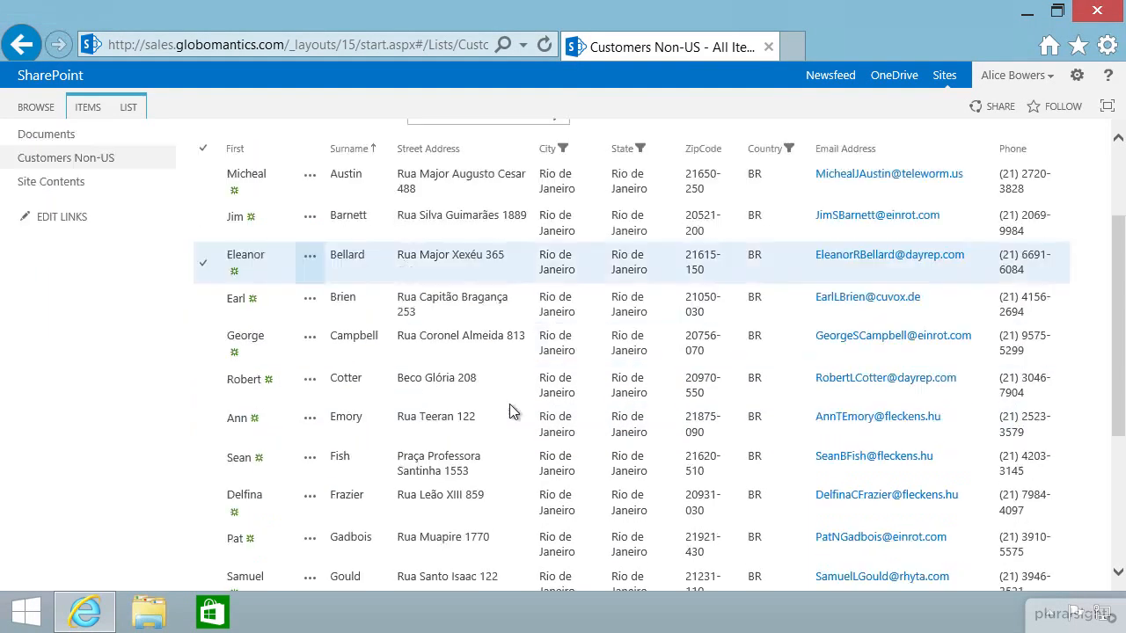
pyautogui.scroll(5, 510, 405)
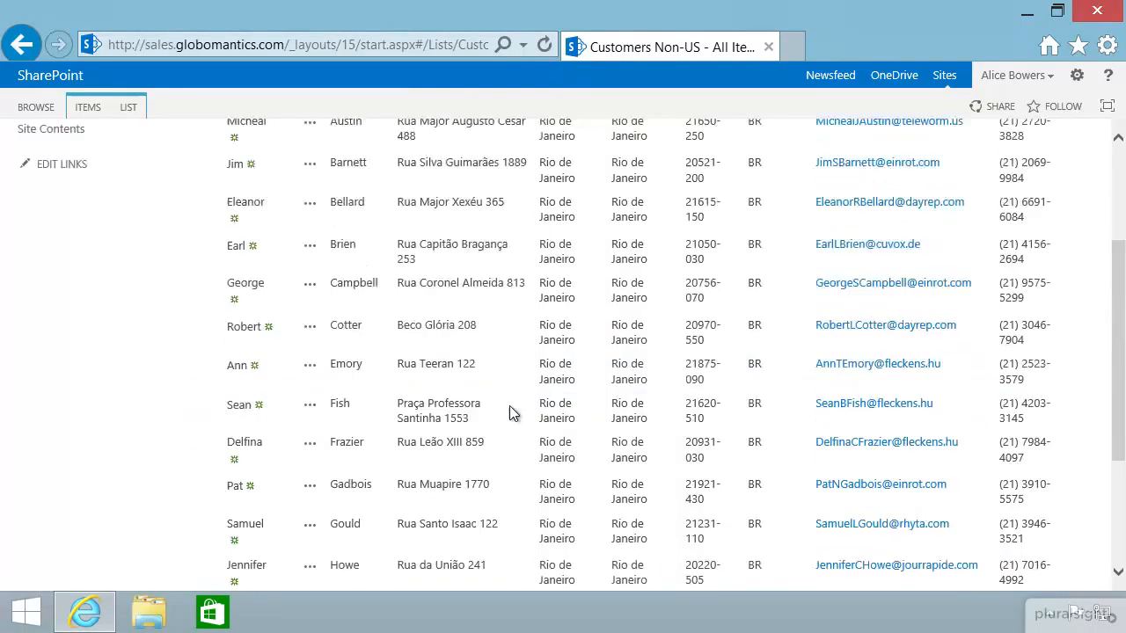
pyautogui.scroll(-2, 514, 413)
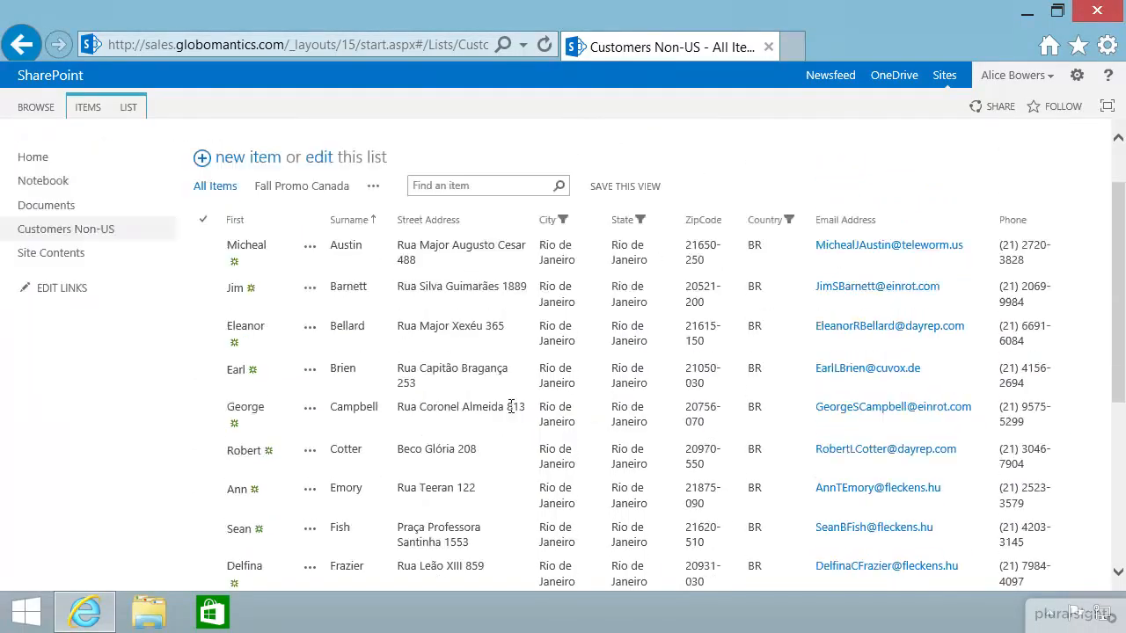
pyautogui.scroll(2, 514, 414)
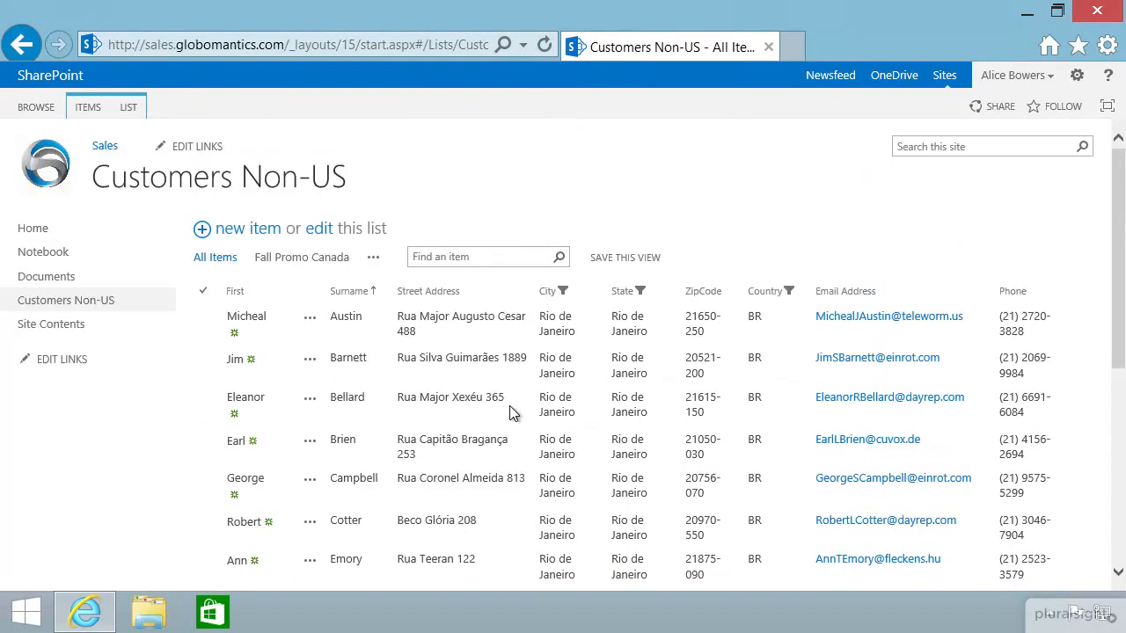
pyautogui.scroll(-4, 510, 409)
pyautogui.scroll(-1, 511, 409)
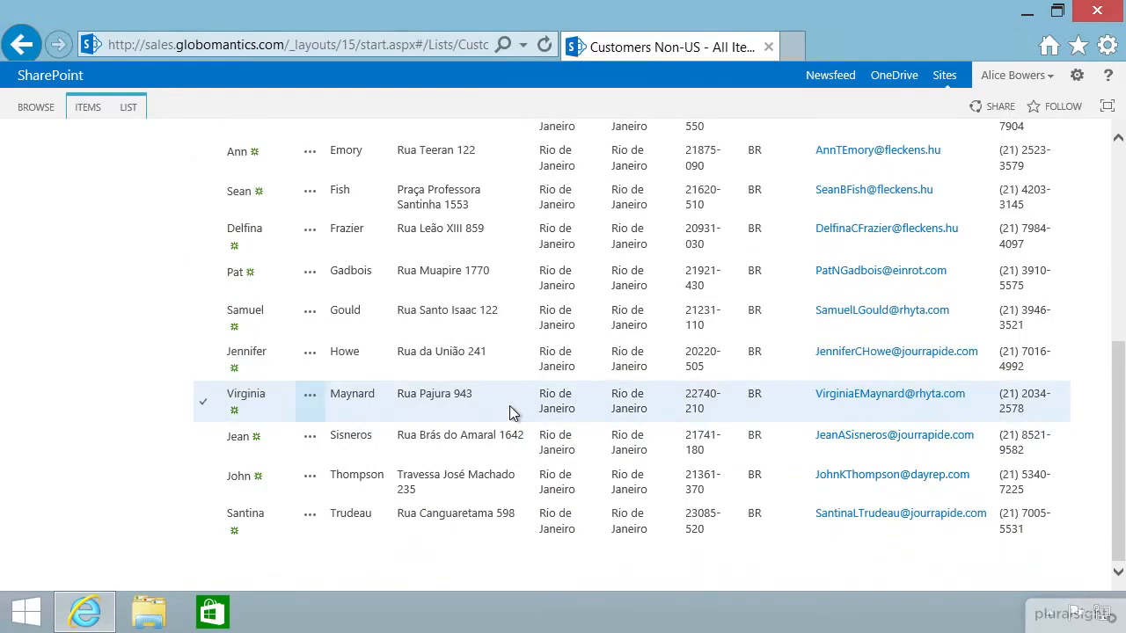
pyautogui.scroll(5, 510, 410)
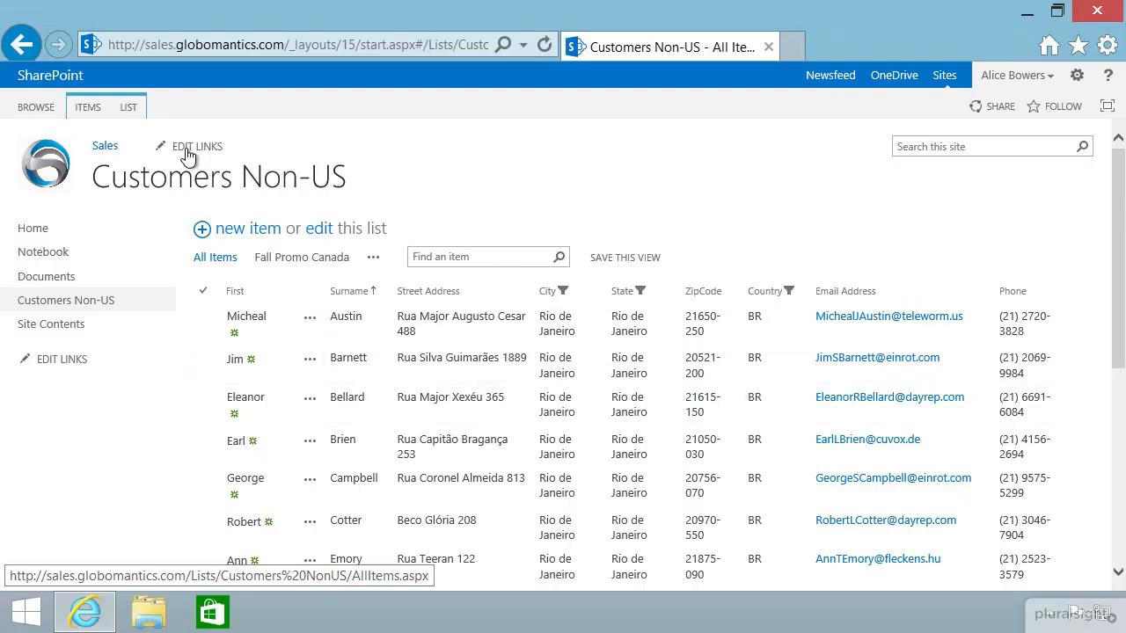
# Export the filtered list to Excel, opening owssvr.iqy and enabling its data connection.
pyautogui.click(130, 110)
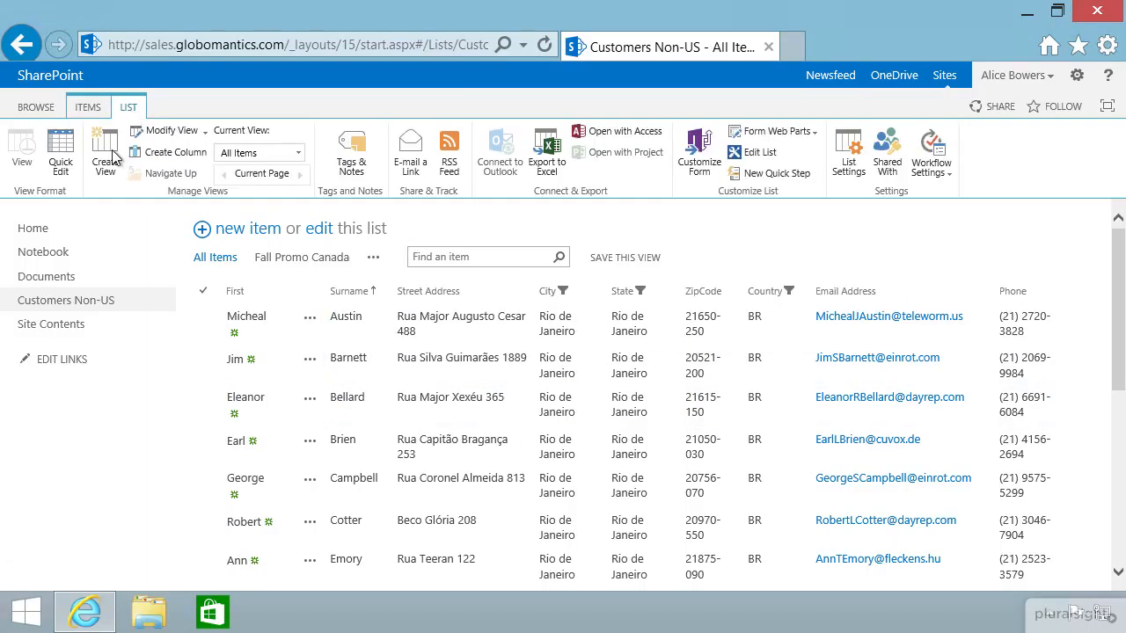
pyautogui.click(547, 170)
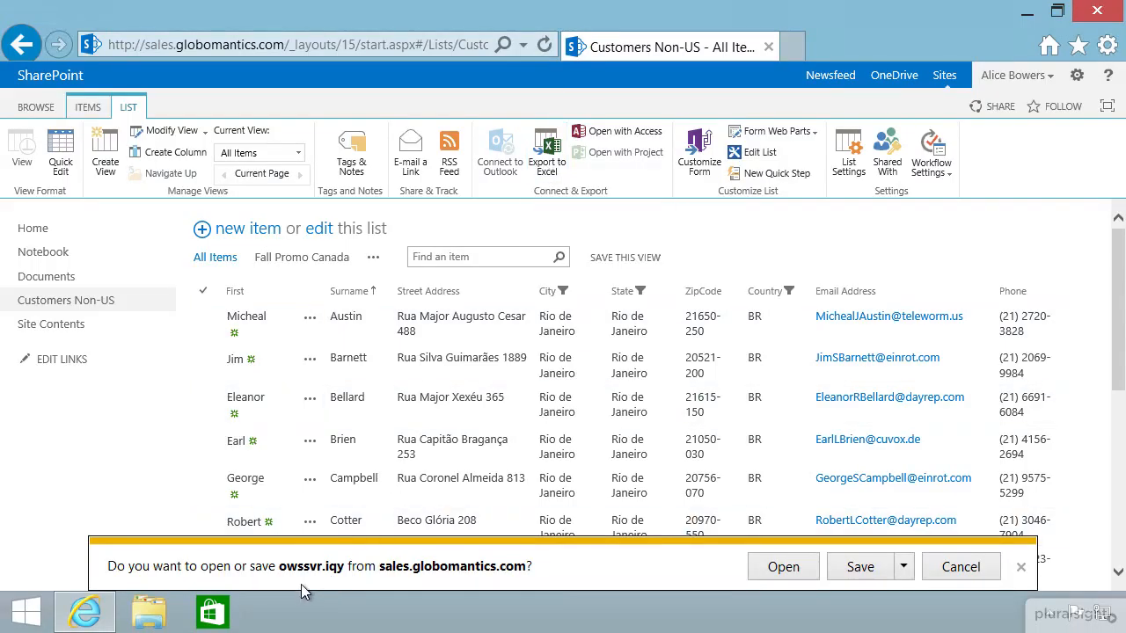
pyautogui.click(774, 568)
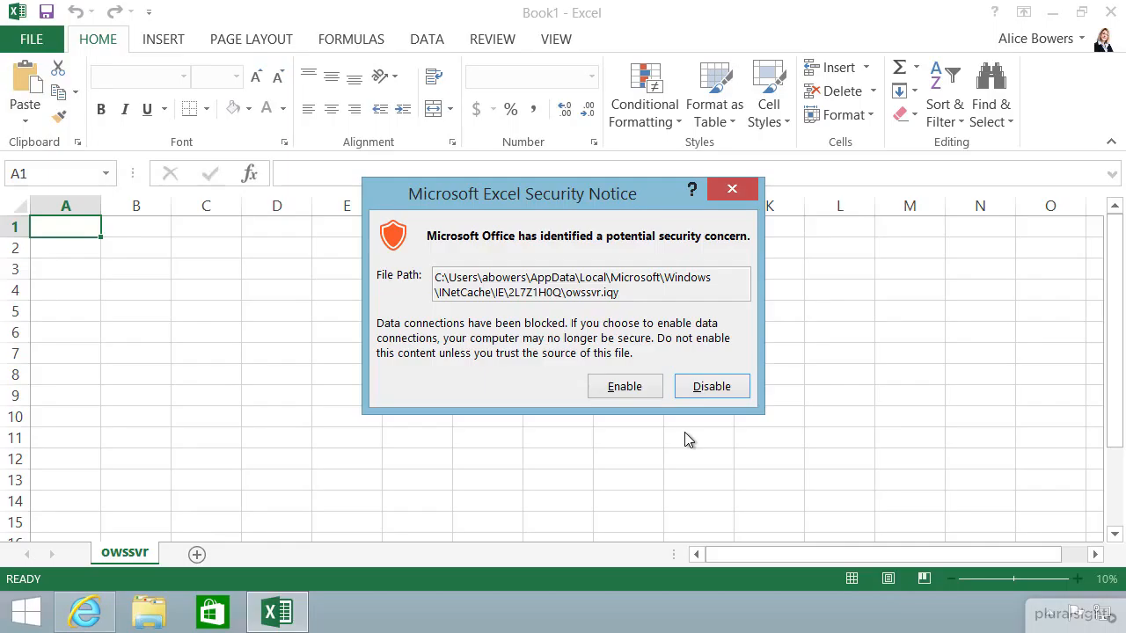
pyautogui.click(623, 387)
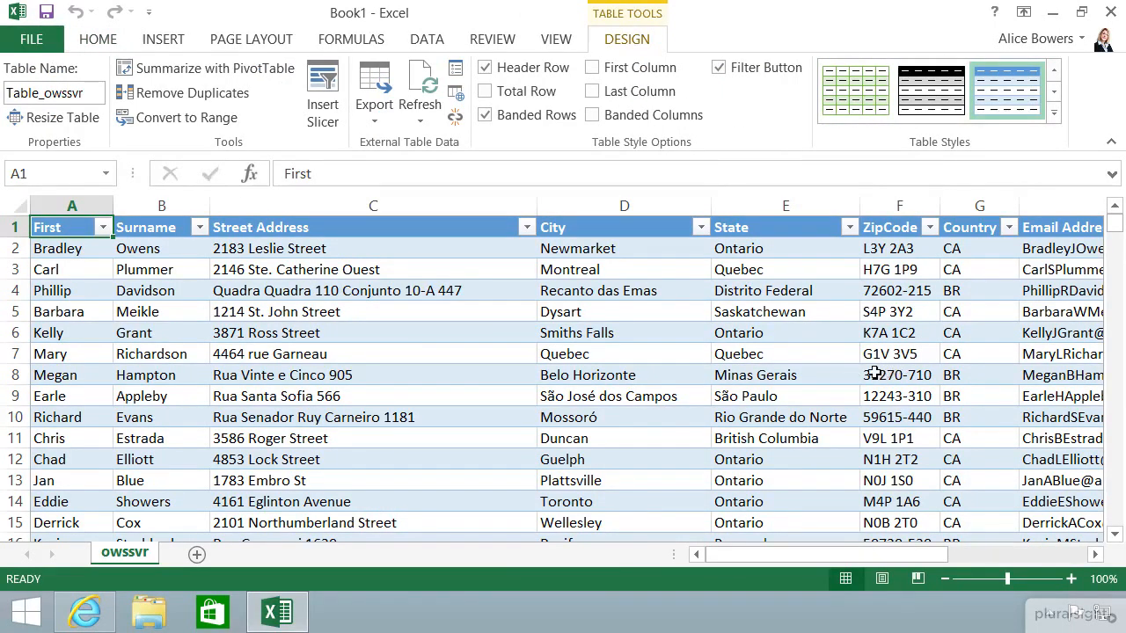
# Look through the exported customer table in Excel and close the workbook without saving it.
pyautogui.scroll(-4, 839, 403)
pyautogui.scroll(-8, 838, 403)
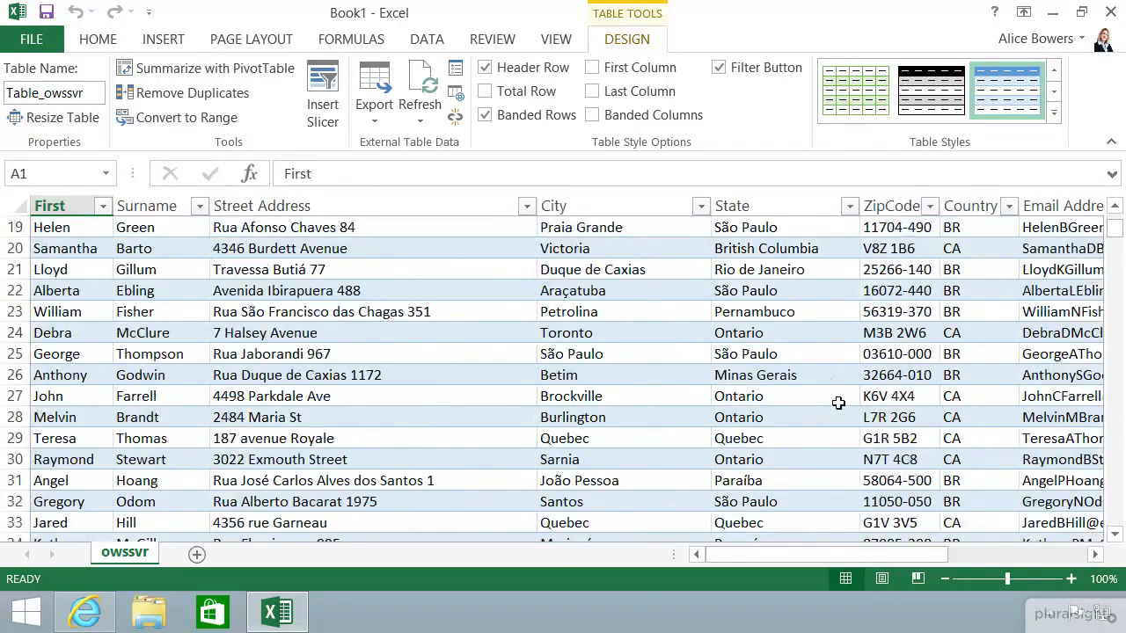
pyautogui.scroll(7, 838, 402)
pyautogui.scroll(5, 839, 402)
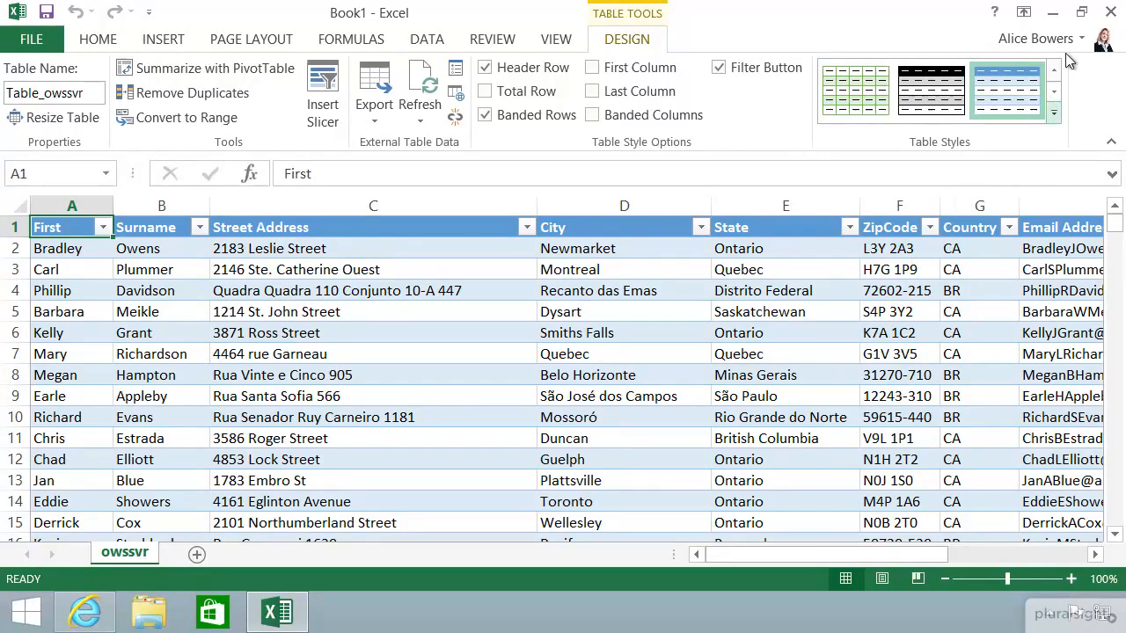
pyautogui.click(1111, 13)
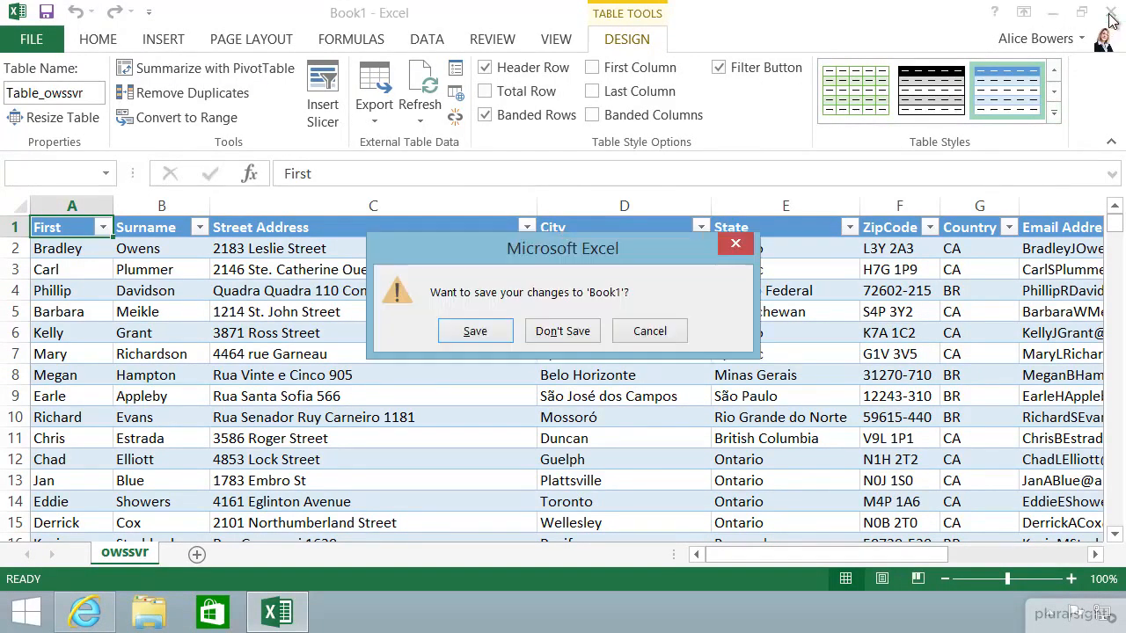
pyautogui.click(584, 331)
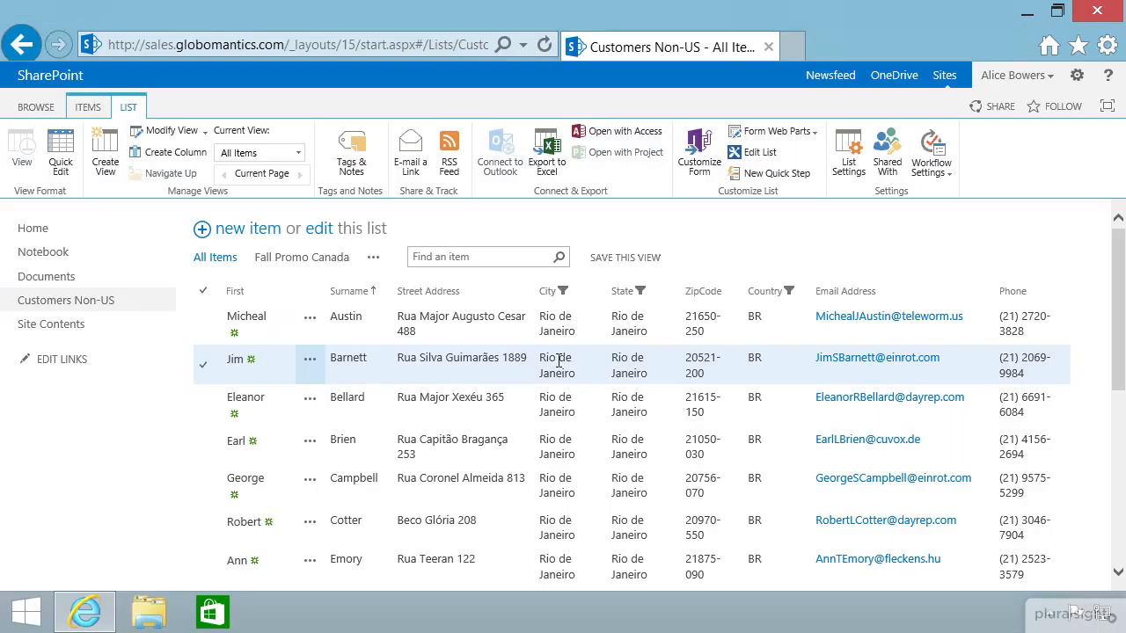
# Switch the Customers Non-US list in SharePoint to the Fall Promo Canada view.
pyautogui.click(254, 322)
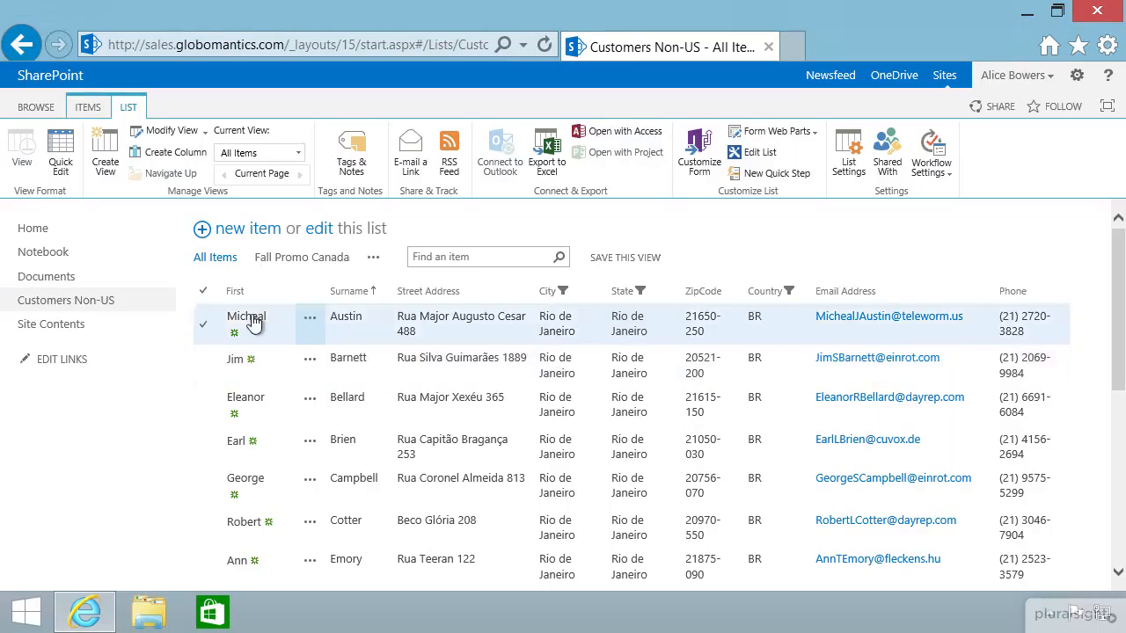
pyautogui.click(436, 396)
pyautogui.click(299, 153)
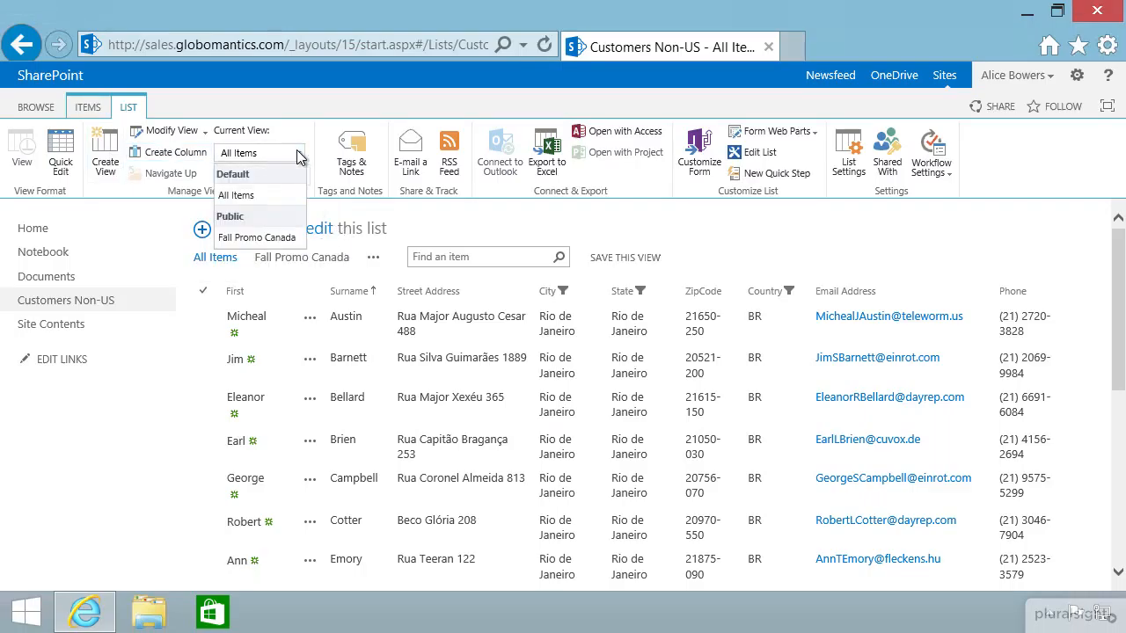
pyautogui.click(257, 237)
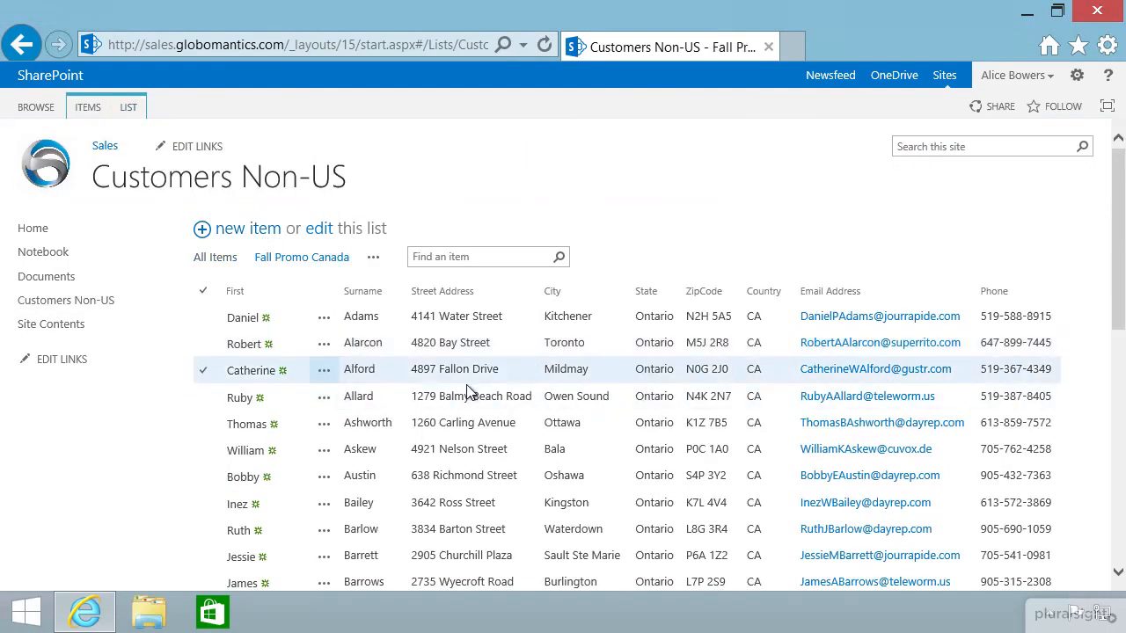
# Export the Fall Promo Canada view of the customer list to Excel, opening owssvr.iqy and enabling its data connection.
pyautogui.click(131, 110)
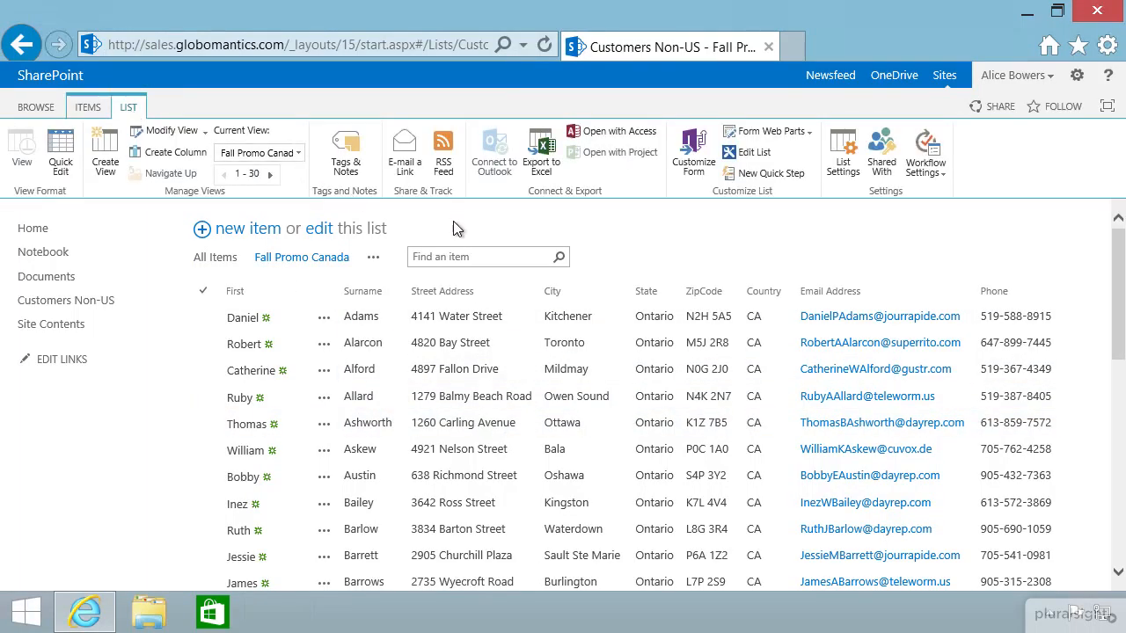
pyautogui.click(543, 172)
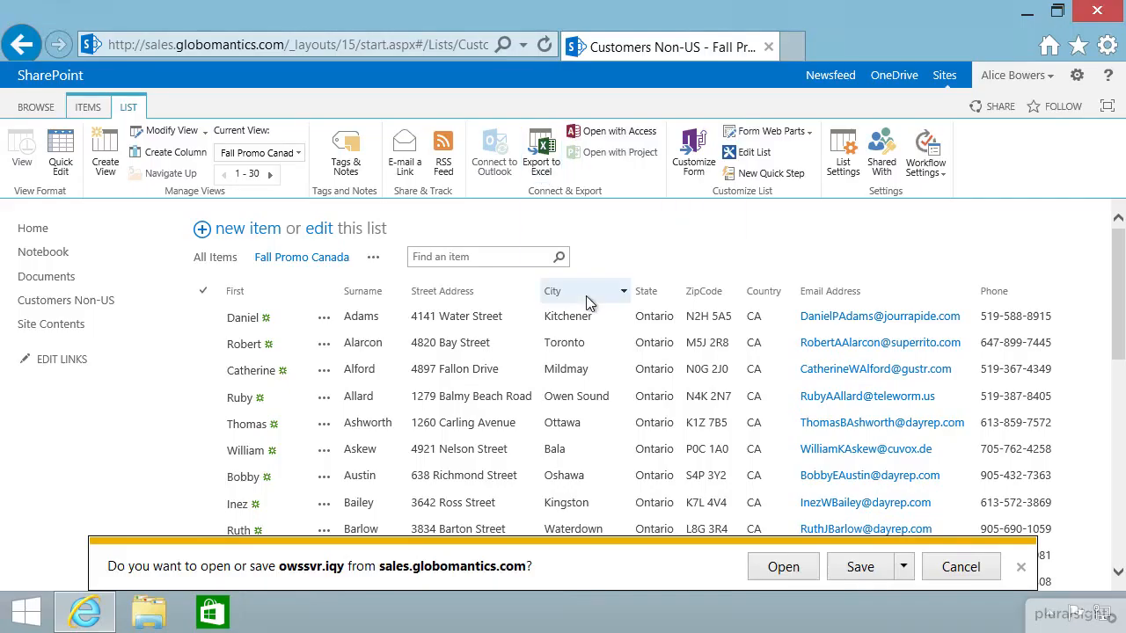
pyautogui.click(762, 568)
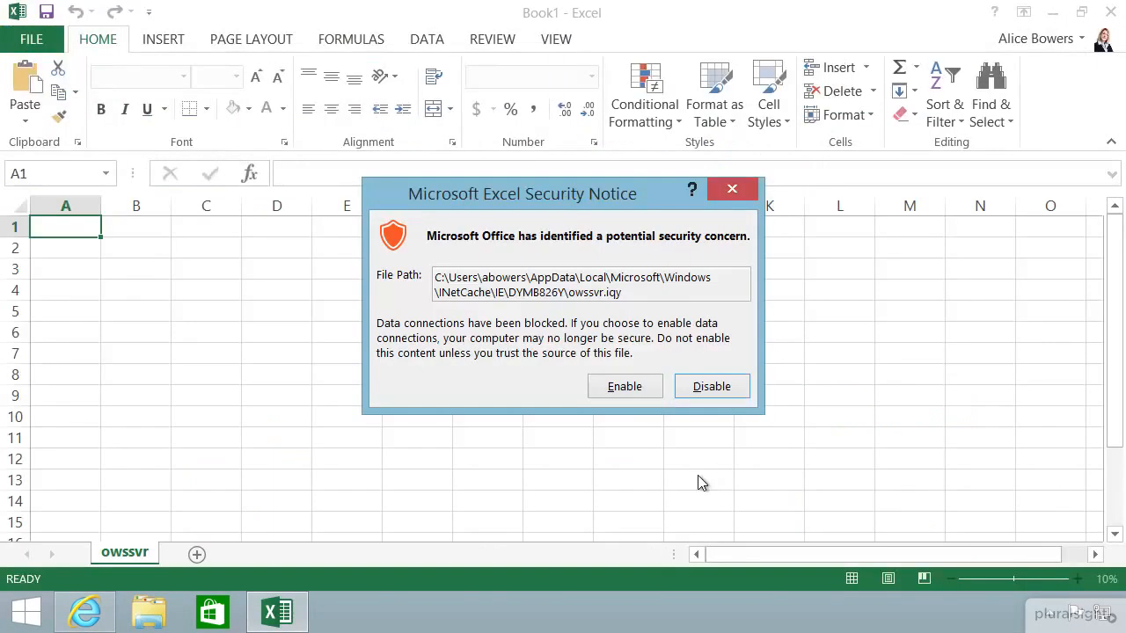
pyautogui.click(626, 390)
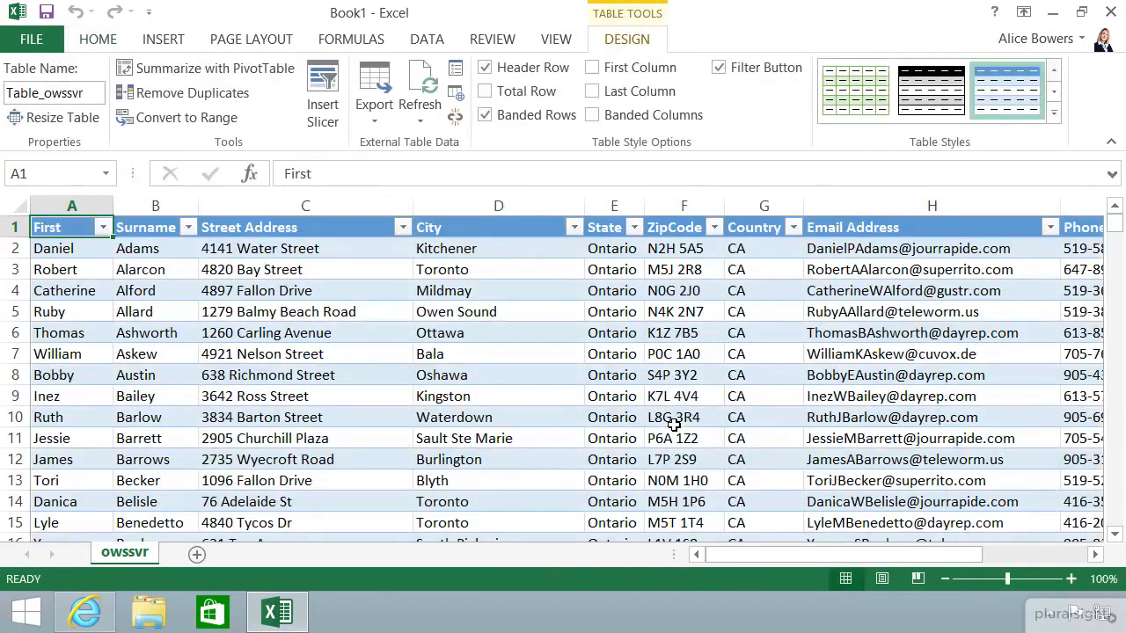
# Review the exported Fall Promo Canada customer rows through to the end of the table, and close the workbook without saving.
pyautogui.scroll(-5, 677, 422)
pyautogui.scroll(-13, 686, 421)
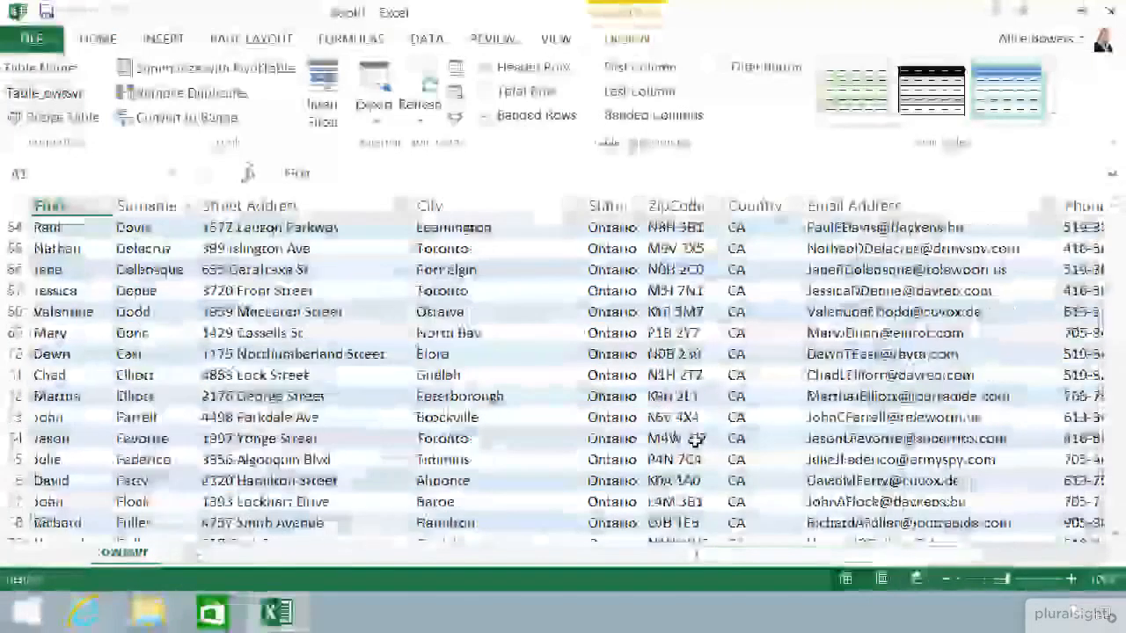
pyautogui.scroll(-15, 695, 441)
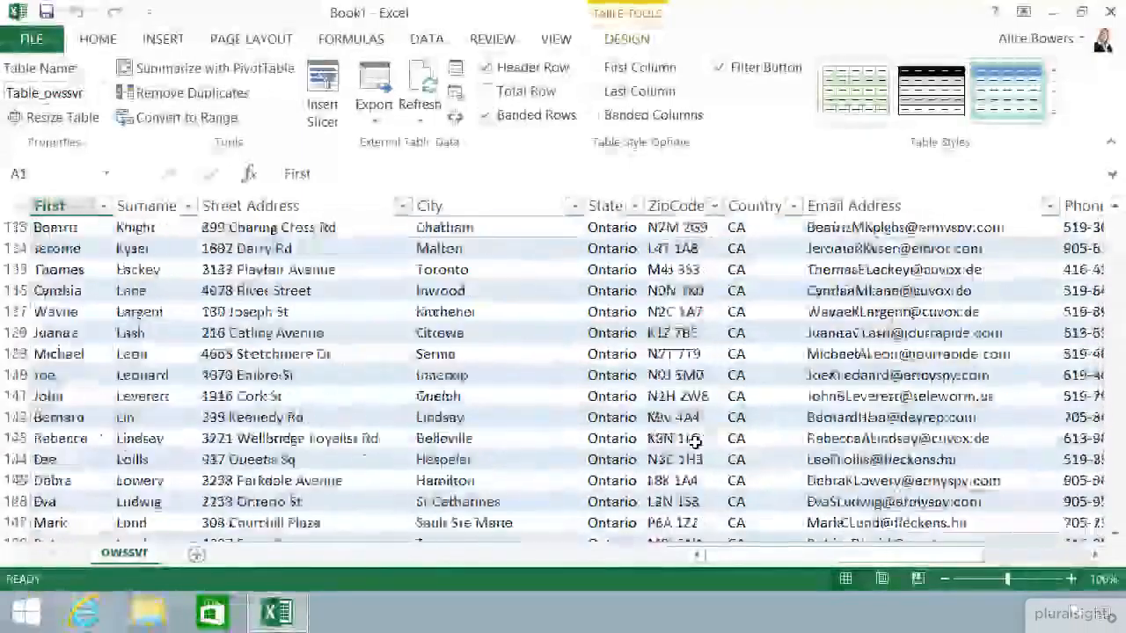
pyautogui.scroll(-20, 695, 442)
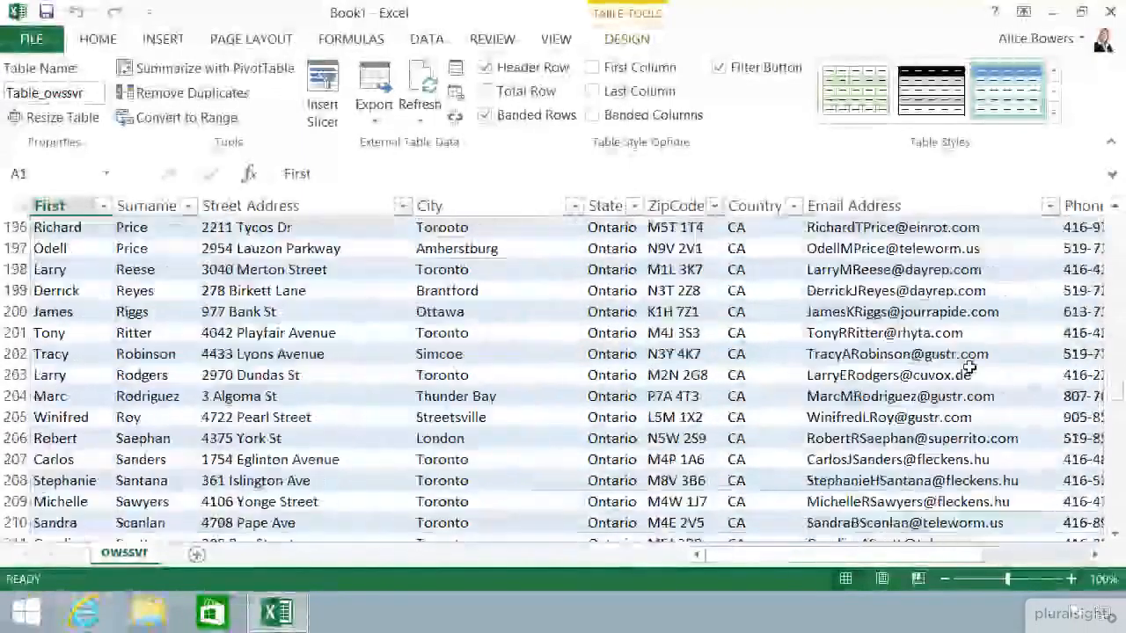
pyautogui.moveTo(1116, 392); pyautogui.dragTo(1117, 520)
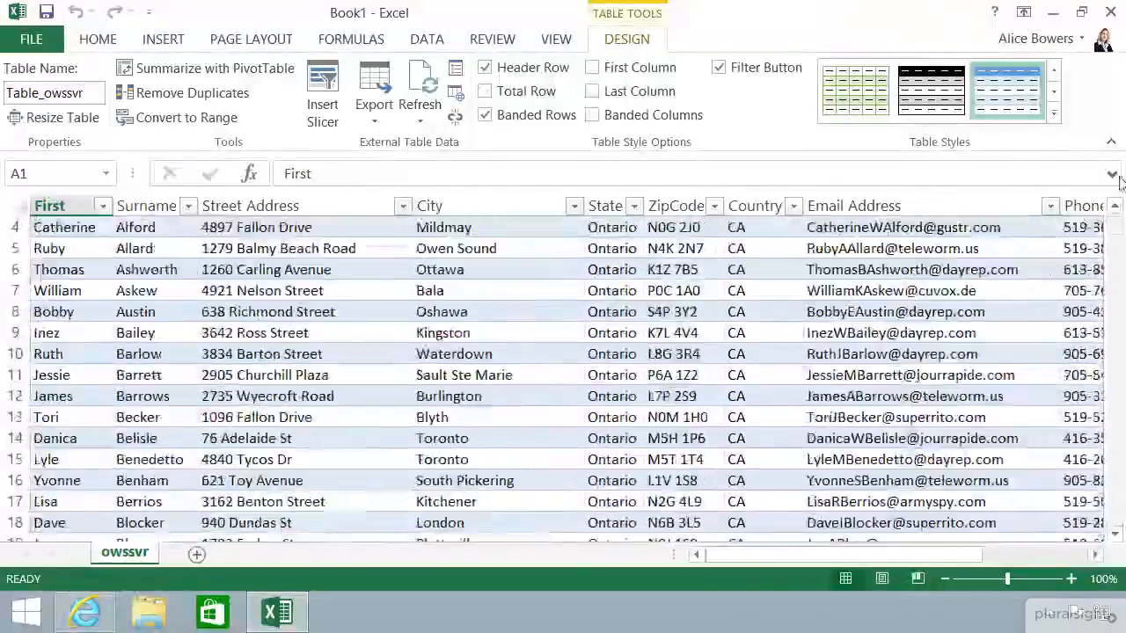
pyautogui.click(1111, 12)
pyautogui.click(560, 329)
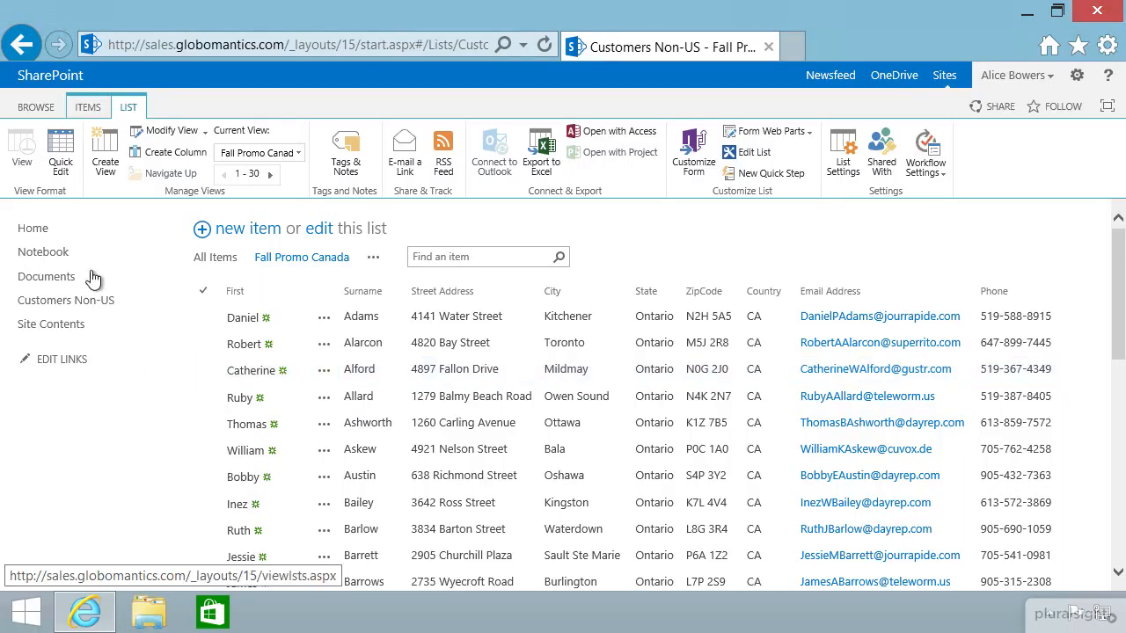
# Return to the Customers Non-US list in its default All Items view.
pyautogui.click(50, 301)
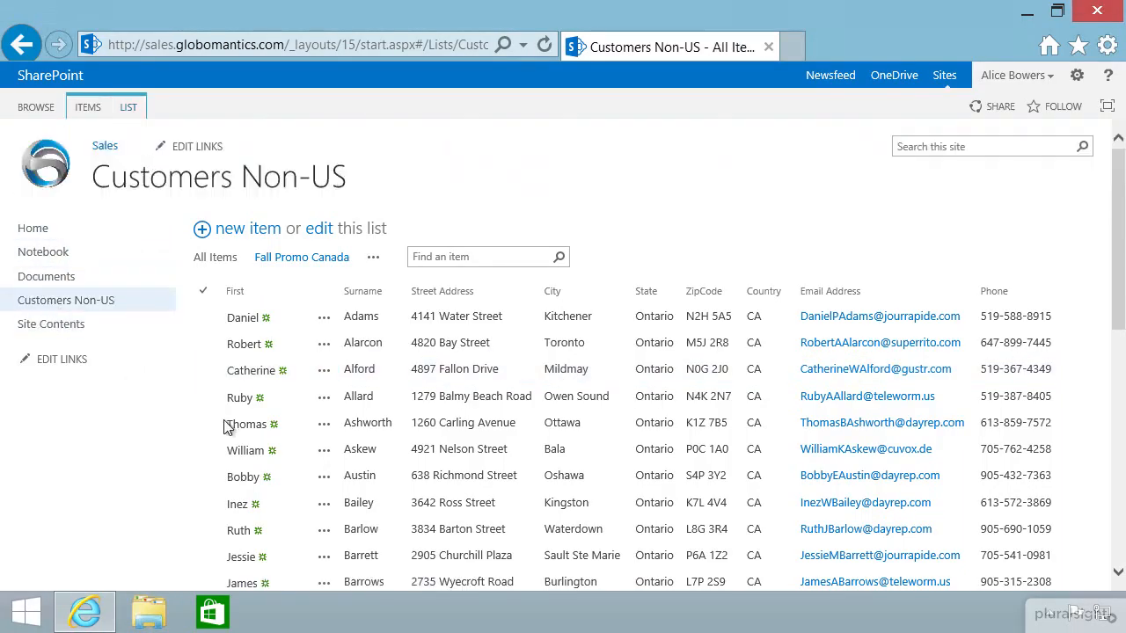